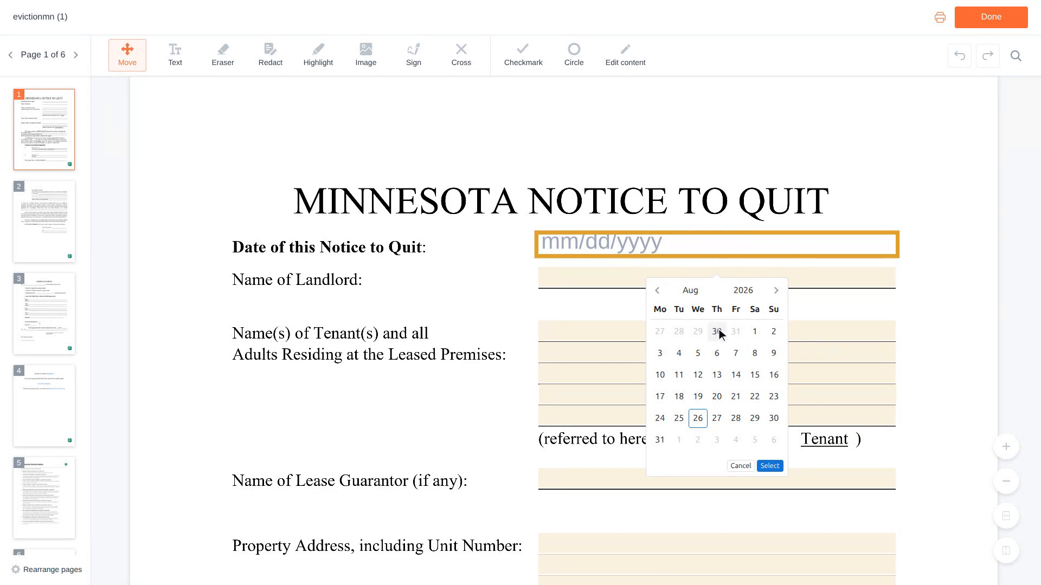
Step: Pick 07/02/2026 (July 2, 2026) as the Notice to Quit date in the calendar
left_click(720, 330)
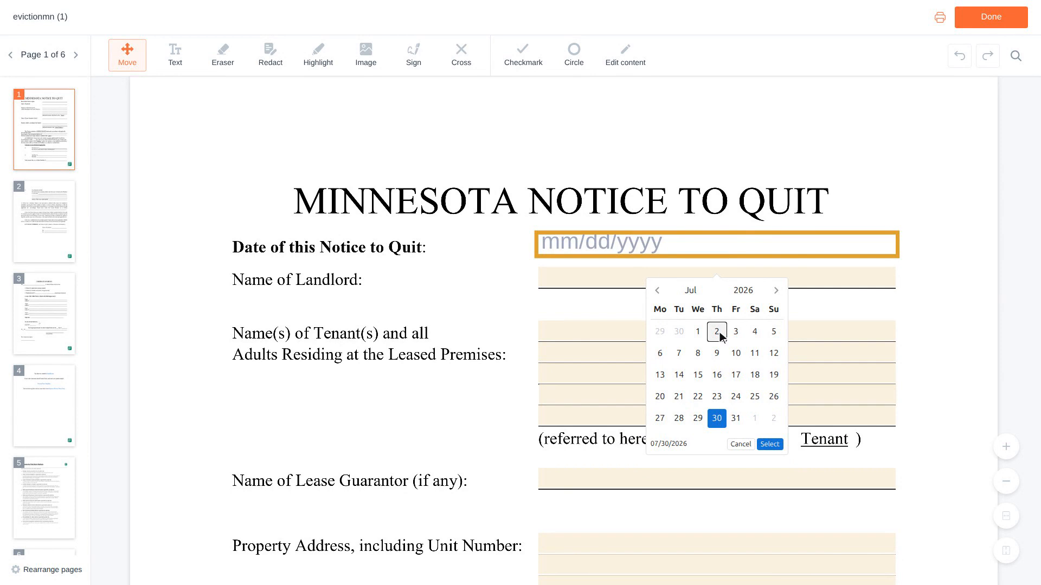
left_click(717, 332)
scroll(720, 335, "down", 3)
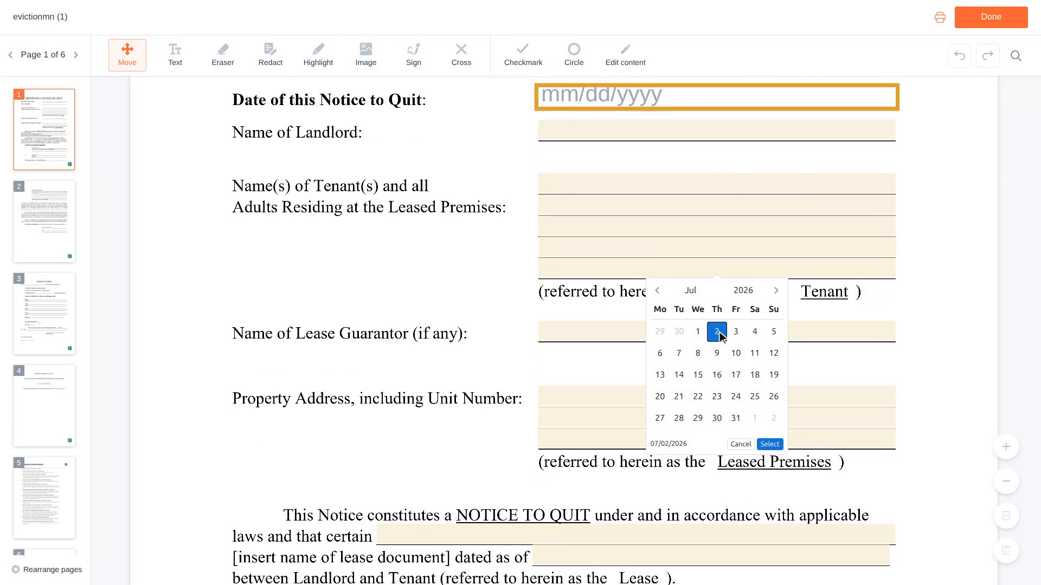
scroll(720, 334, "down", 1)
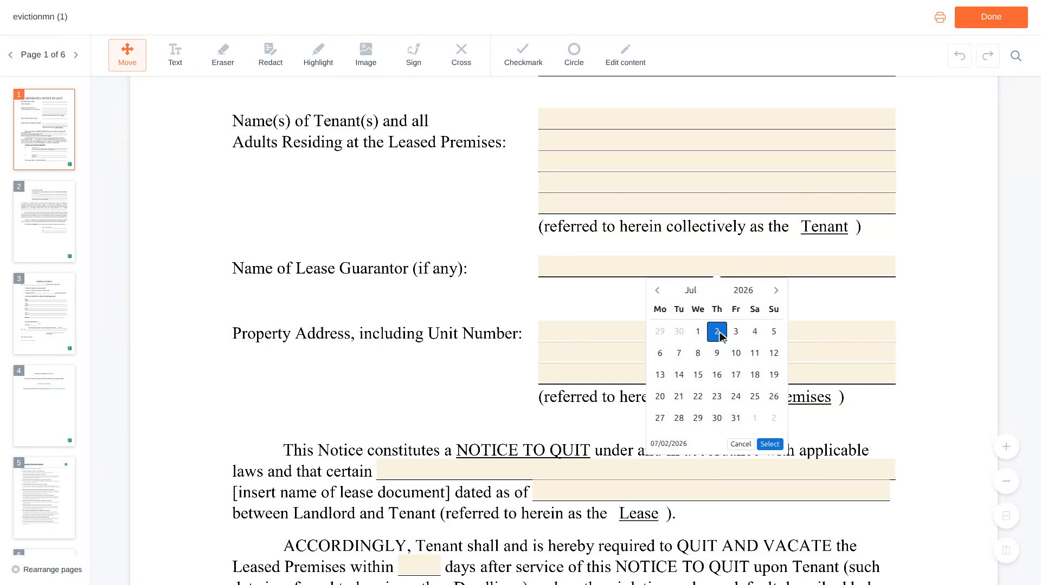
scroll(720, 335, "down", 1)
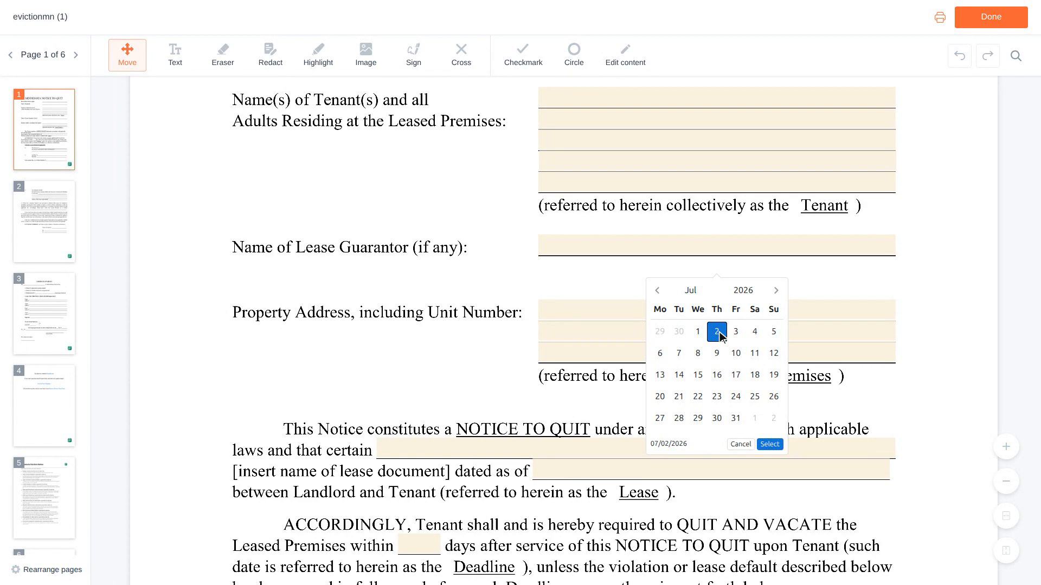
scroll(720, 336, "down", 2)
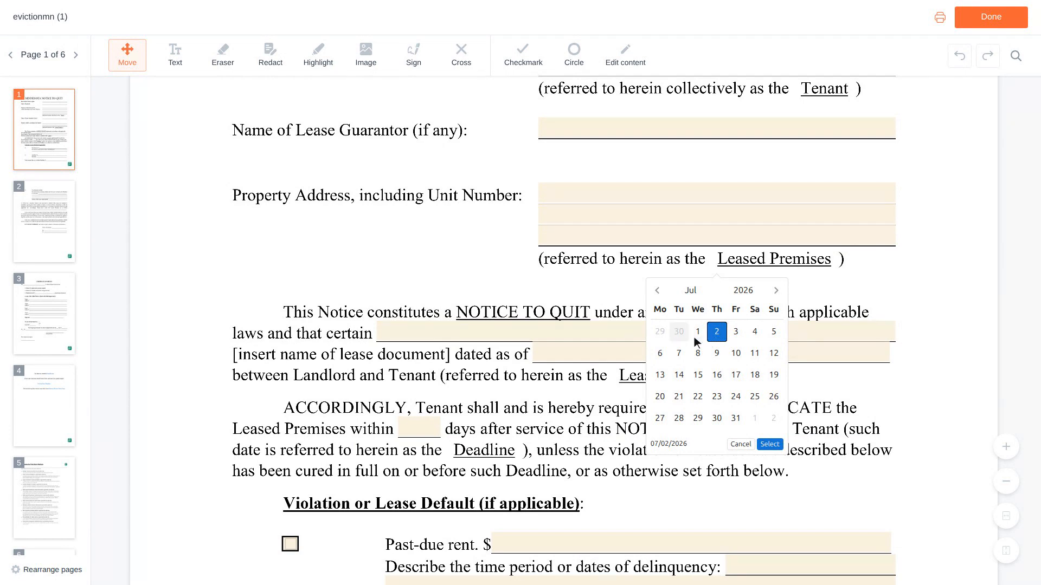
Step: Identify the lease as 'Residential Lease Agreement' dated 06/01/2023
left_click(639, 335)
type("Residential L")
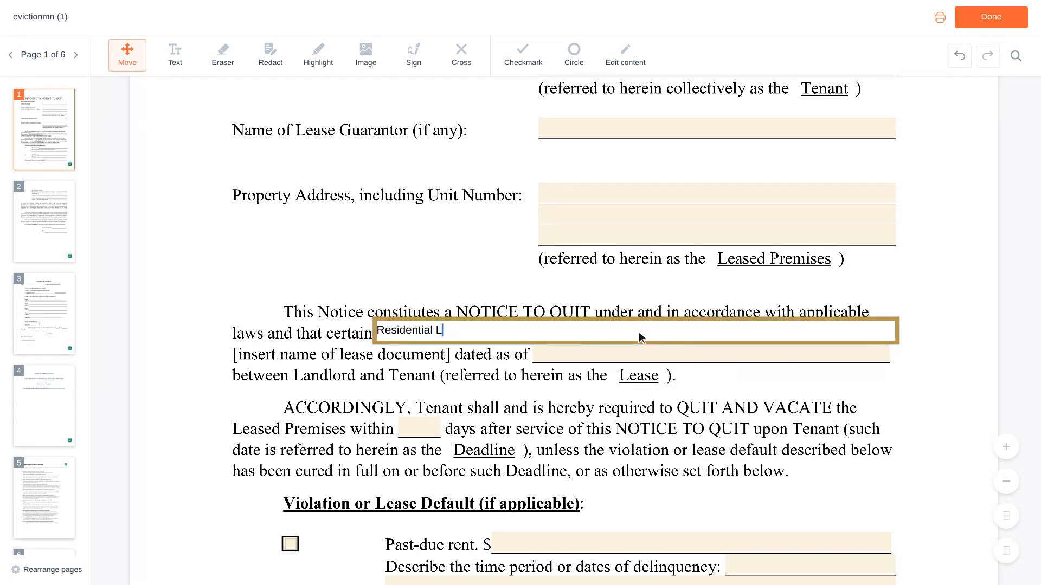
type("ease Agreement")
scroll(641, 337, "down", 1)
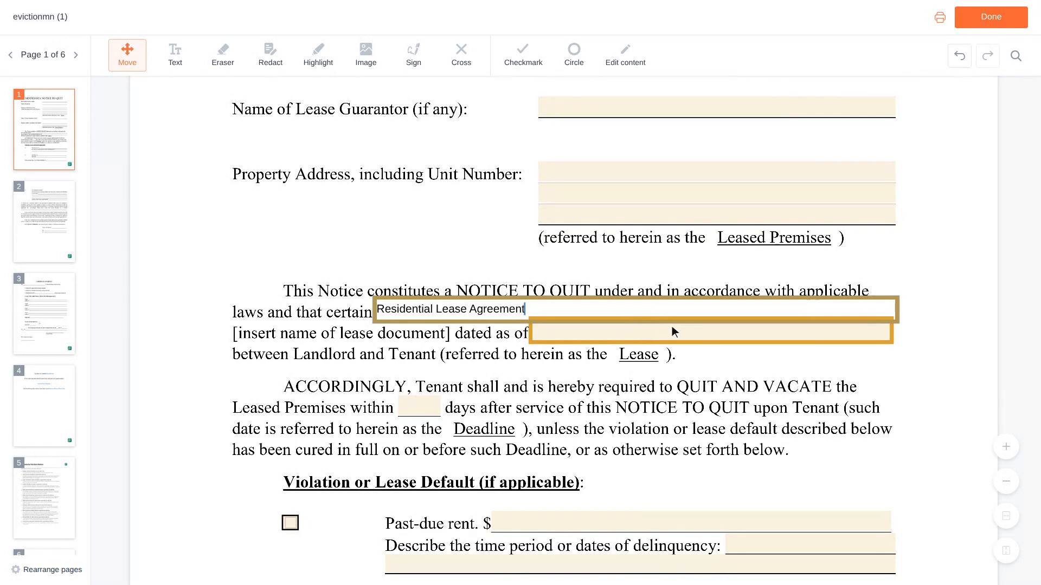
left_click(714, 334)
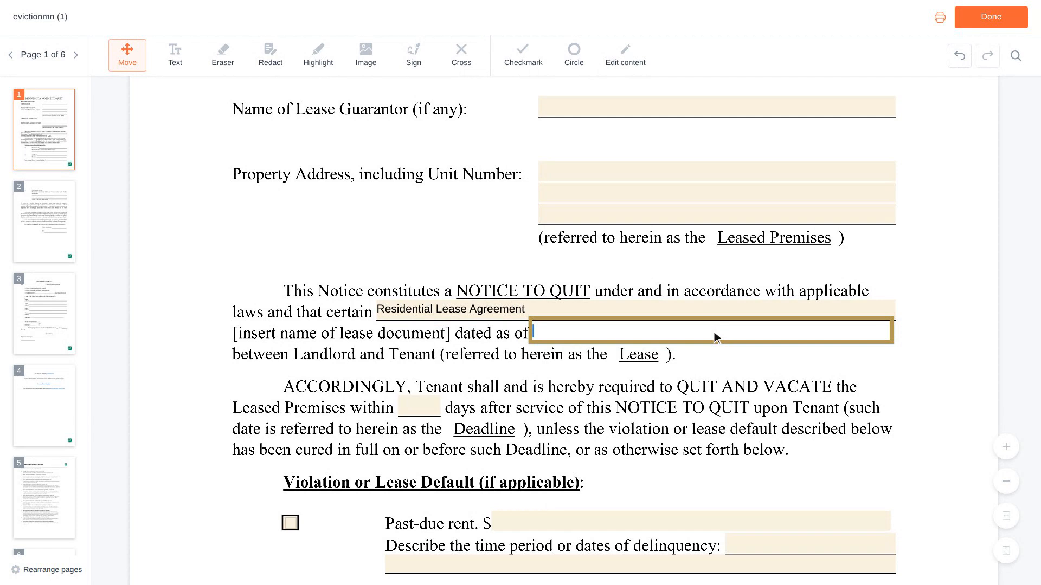
type("06/01/2023")
scroll(714, 334, "down", 4)
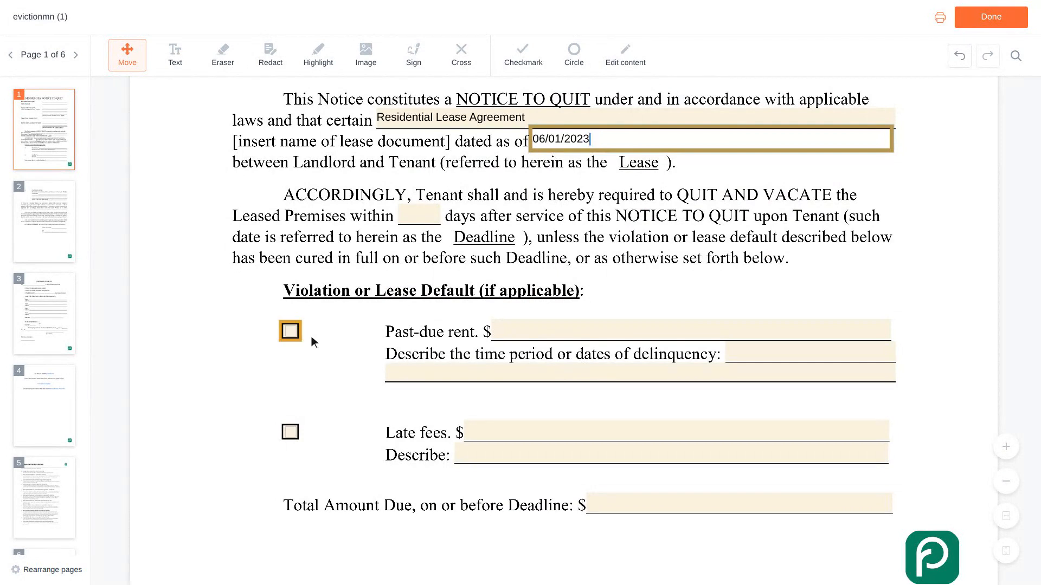
Step: Check Past-due rent at 1,200 for 'February 2024 rent, due on the first', then check Late fees
left_click(293, 332)
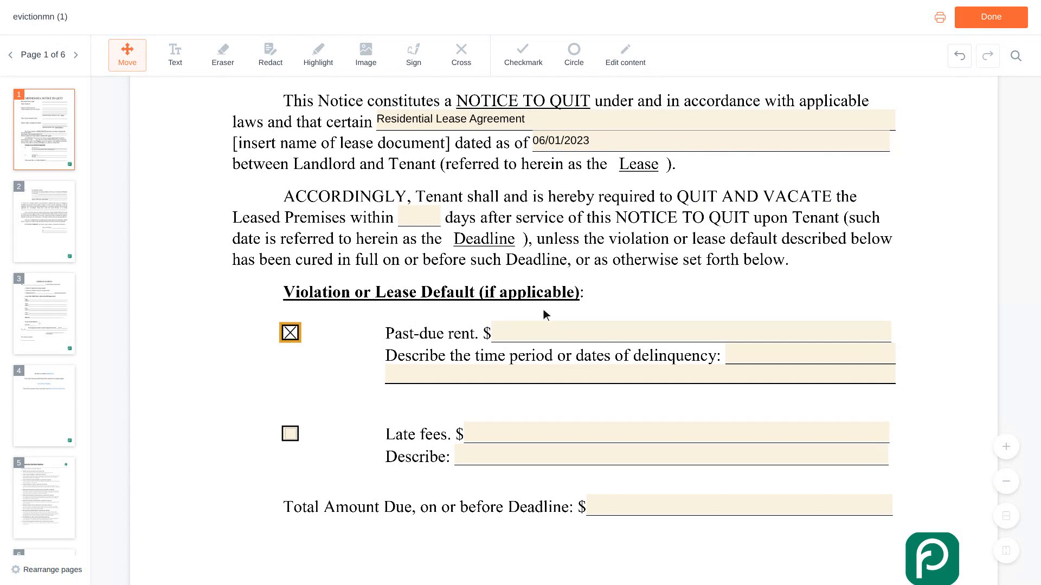
left_click(686, 331)
type("1,200")
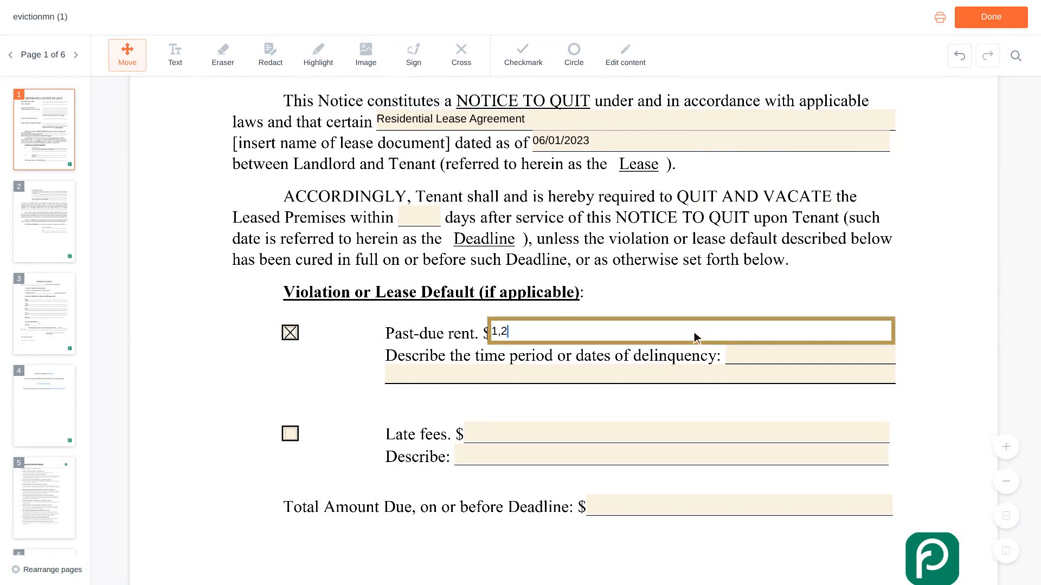
scroll(694, 332, "down", 1)
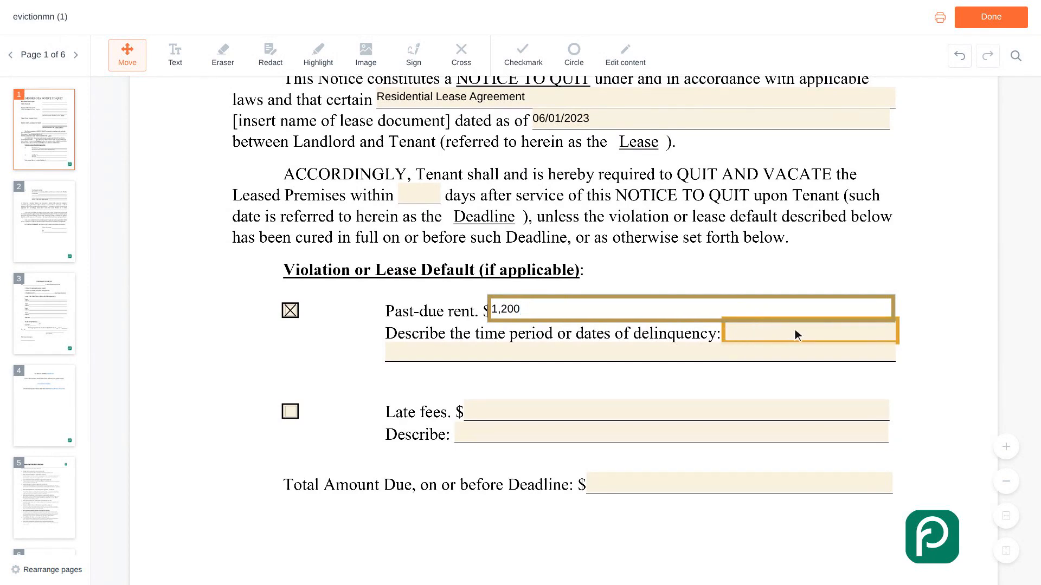
left_click(812, 331)
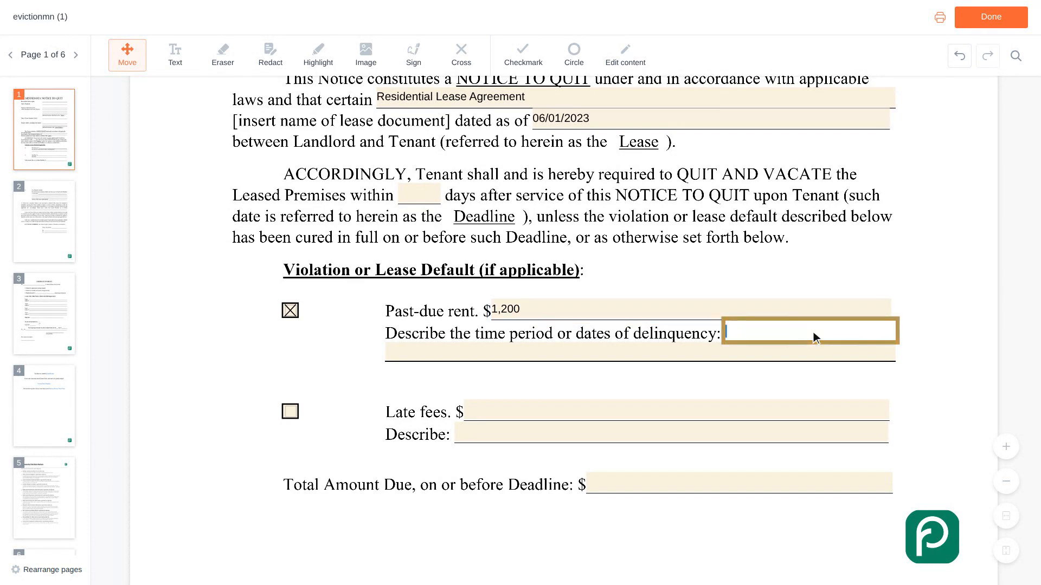
type("February 2024 rent, due on the ")
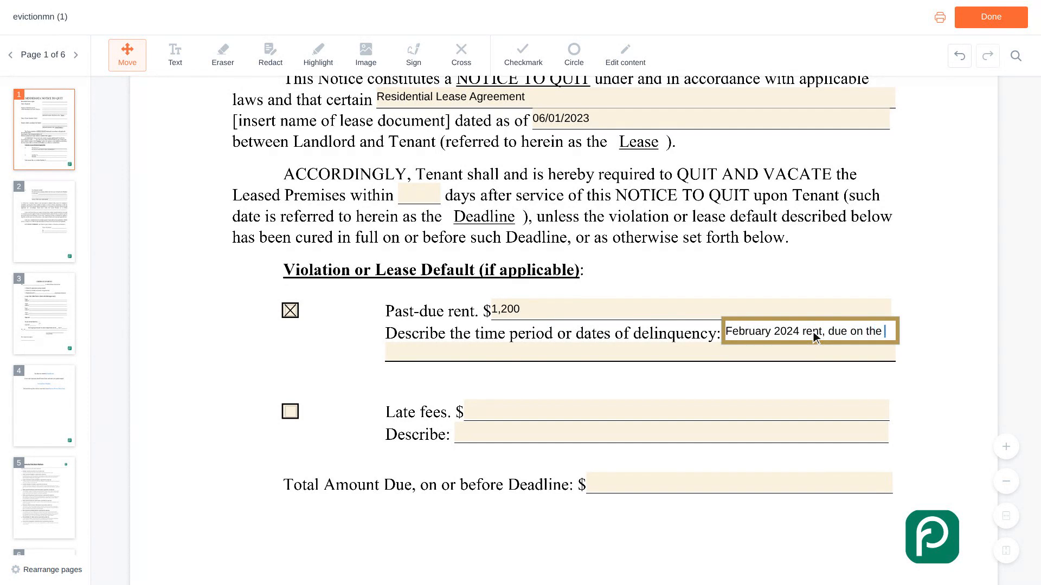
type("firs")
scroll(813, 332, "down", 2)
type("t")
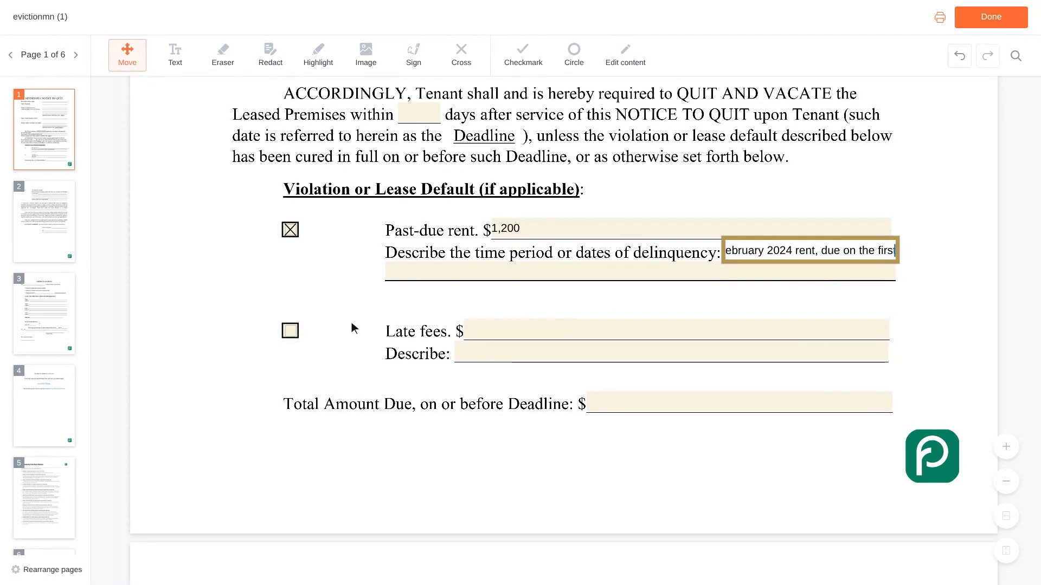
left_click(291, 332)
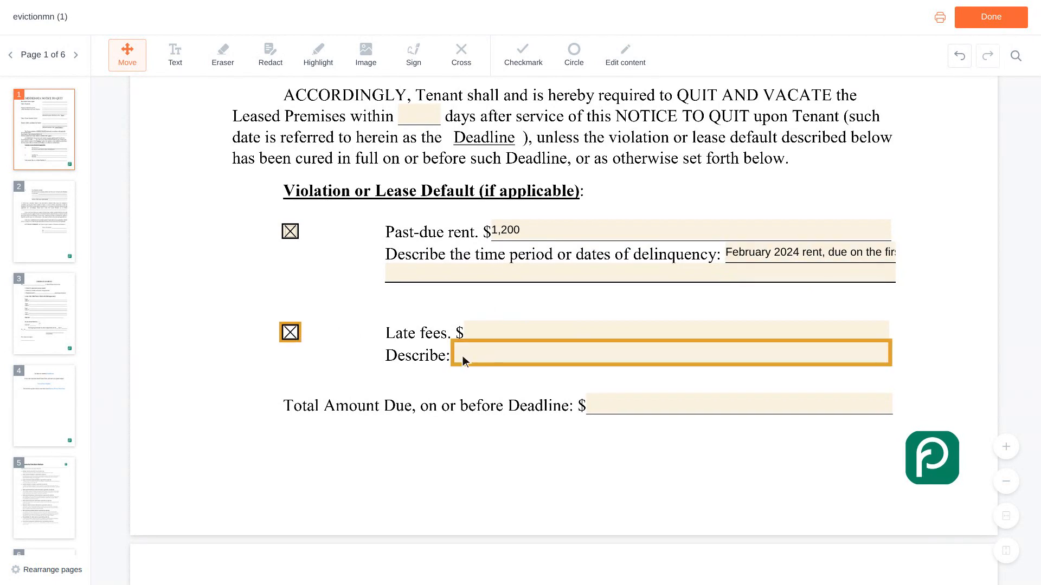
Step: Fill in late fees of 50 and a Total Amount Due of 1,250
left_click(677, 333)
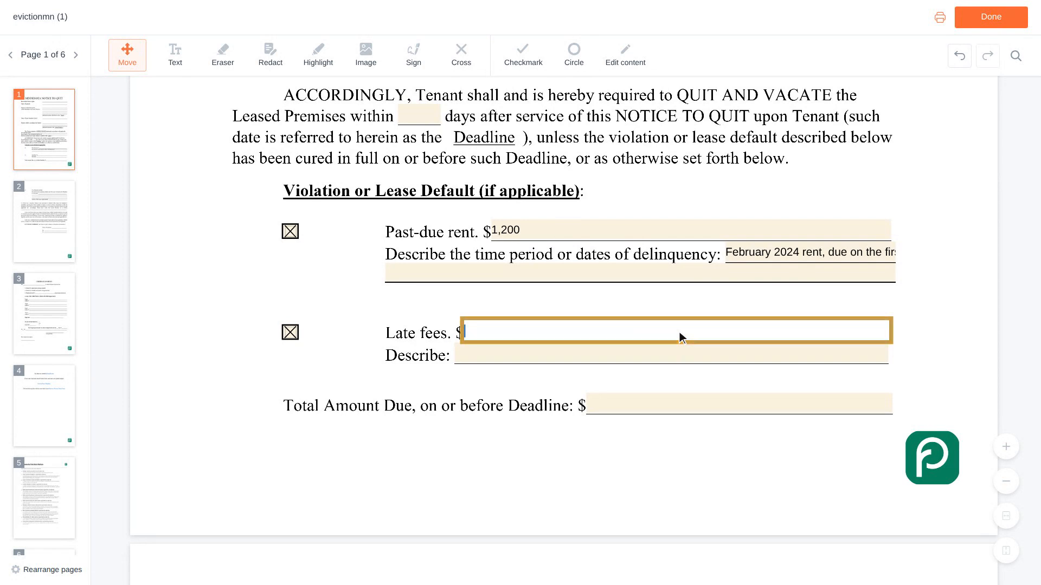
type("50")
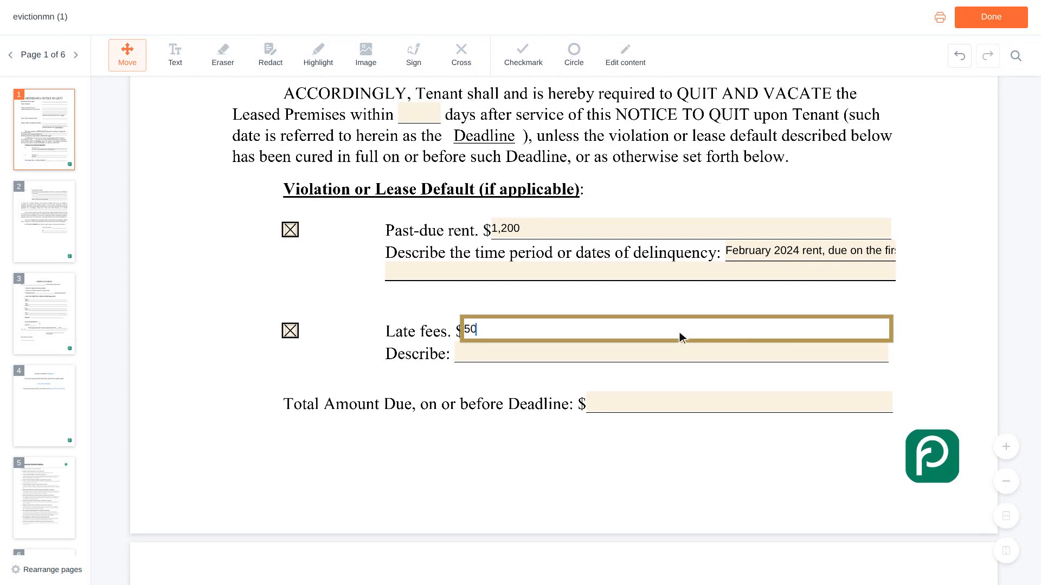
scroll(678, 332, "down", 1)
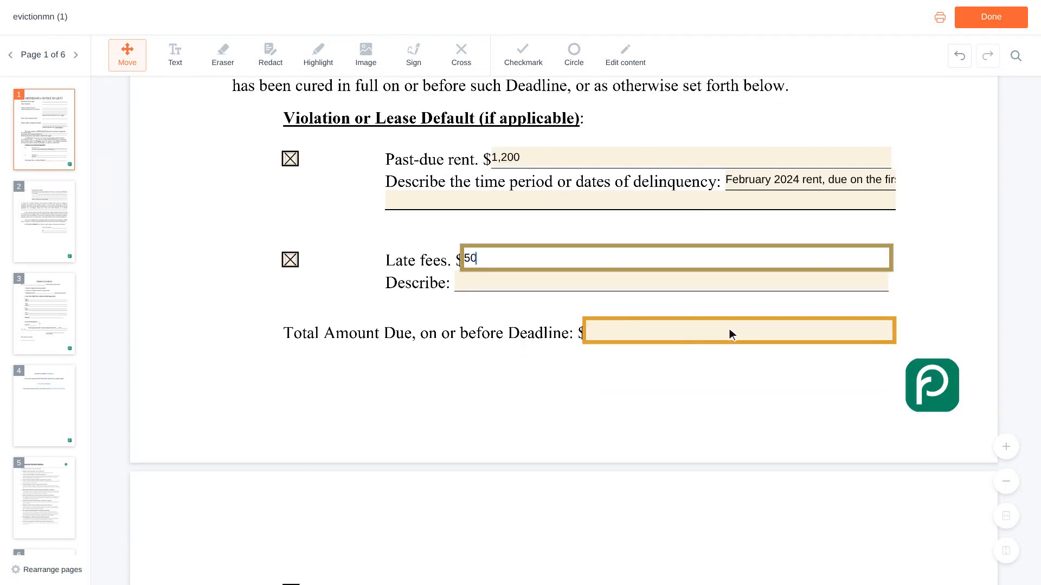
left_click(741, 336)
type("1,250")
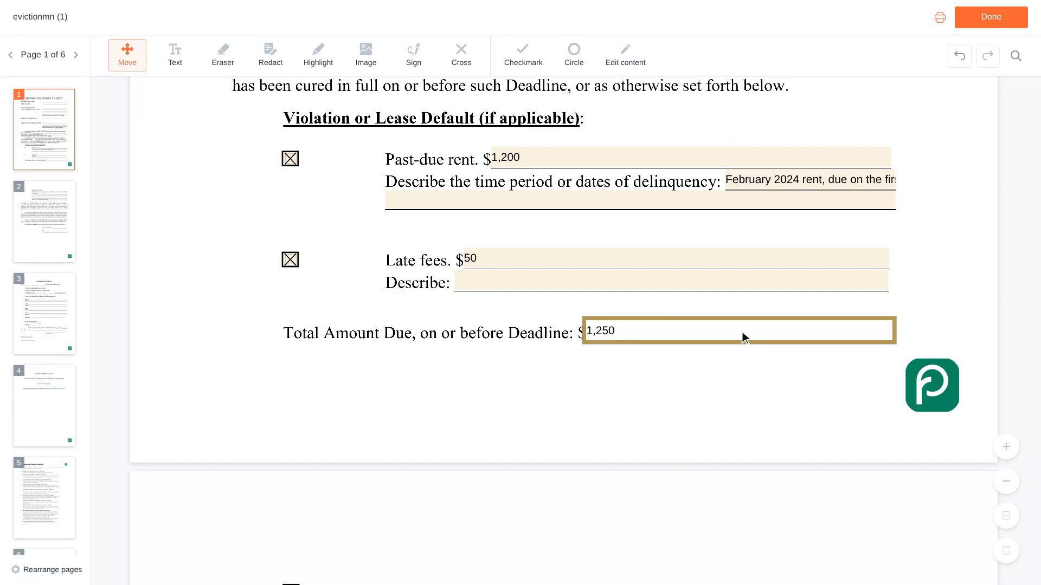
key("Tab")
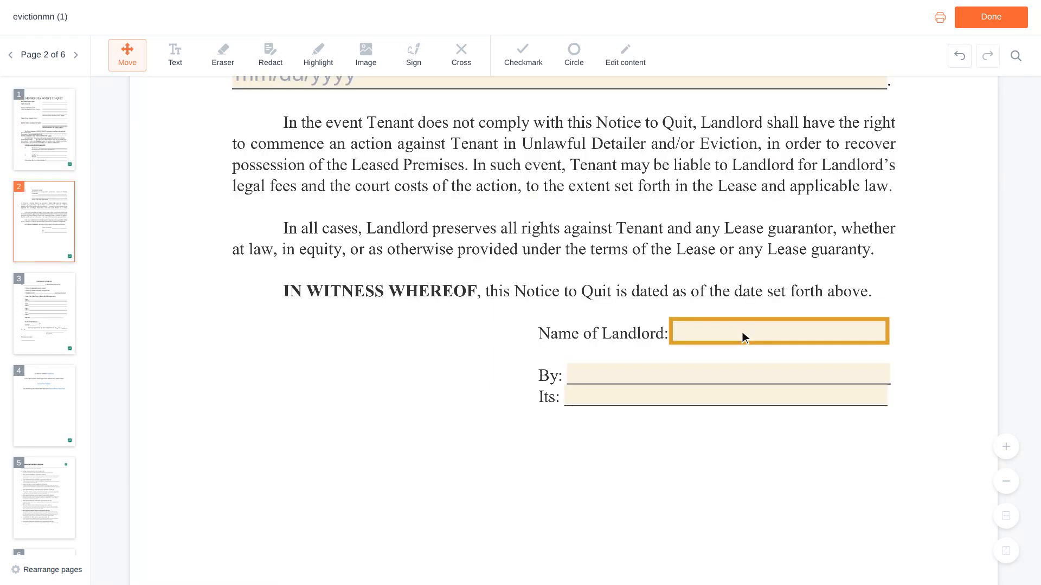
Step: Enter the landlord's full name in Name of Landlord and By, and 'Owner' in Its
left_click(781, 331)
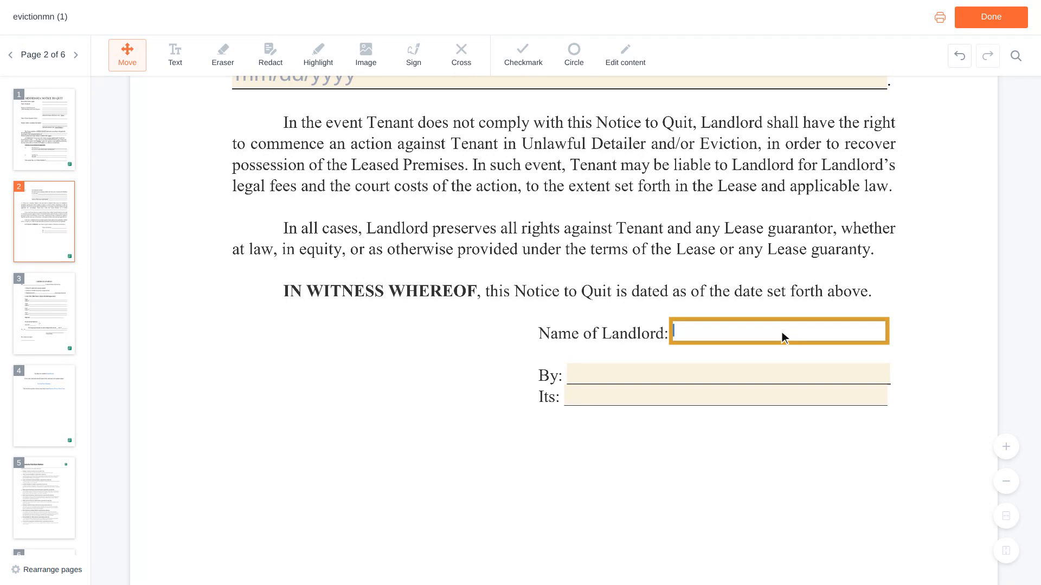
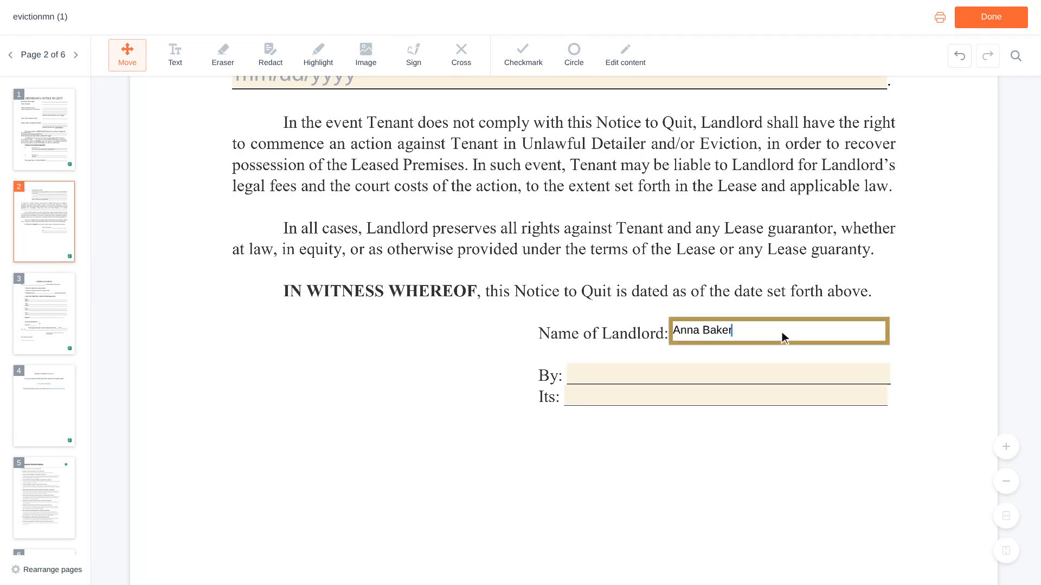
scroll(782, 332, "down", 1)
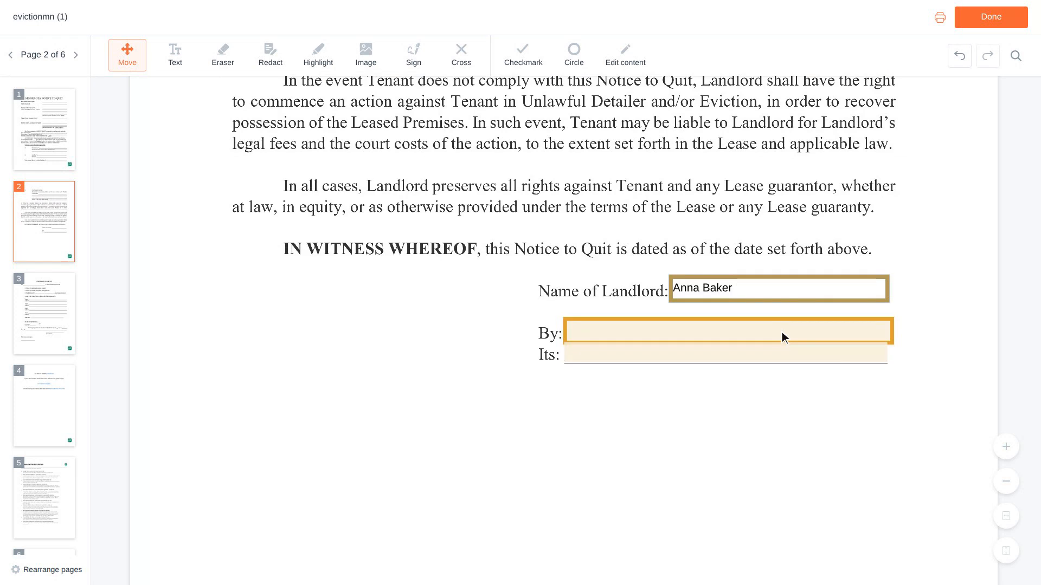
left_click(731, 333)
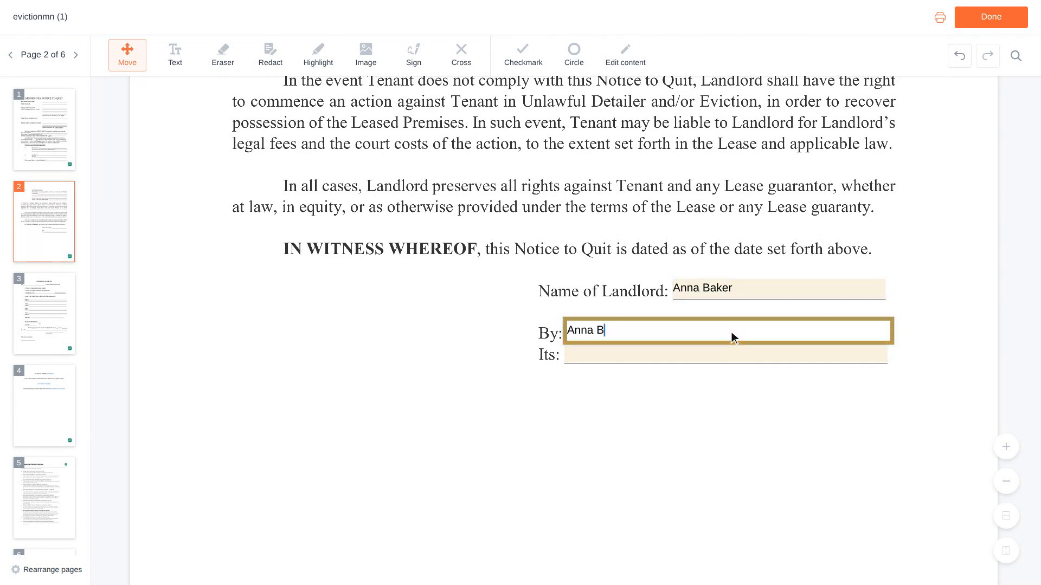
scroll(732, 337, "down", 1)
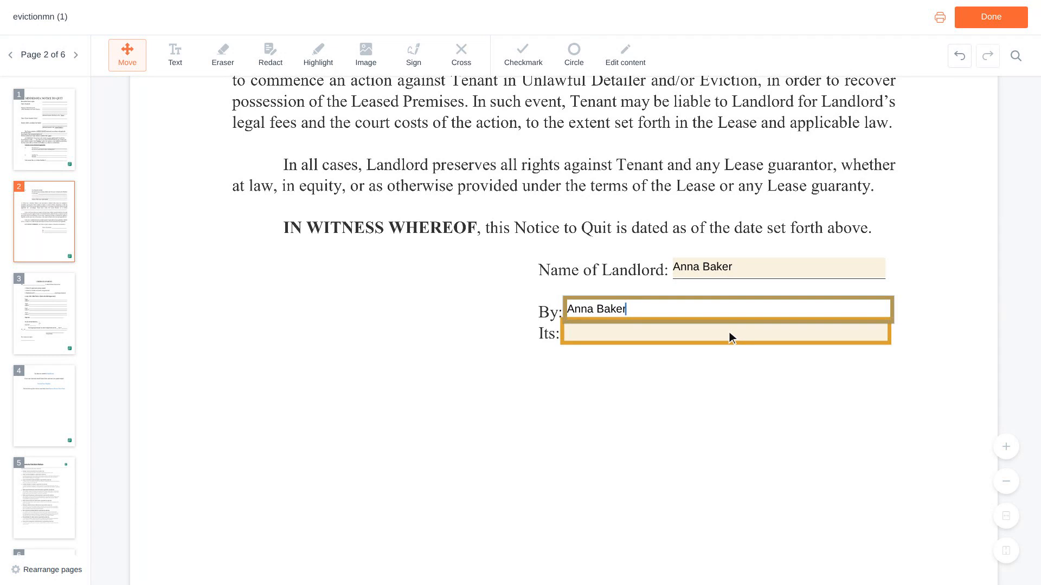
left_click(729, 332)
type("Owner")
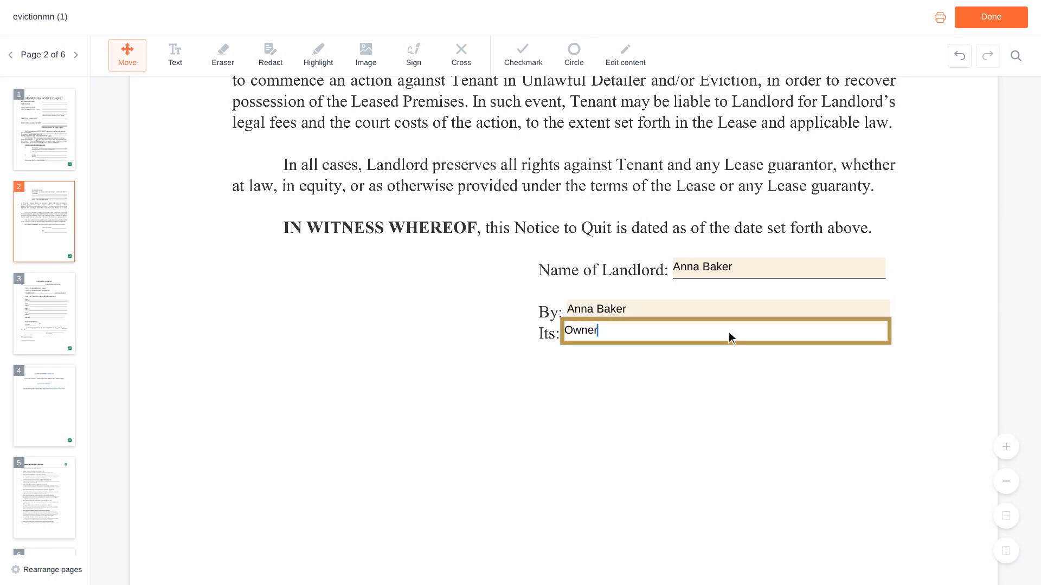